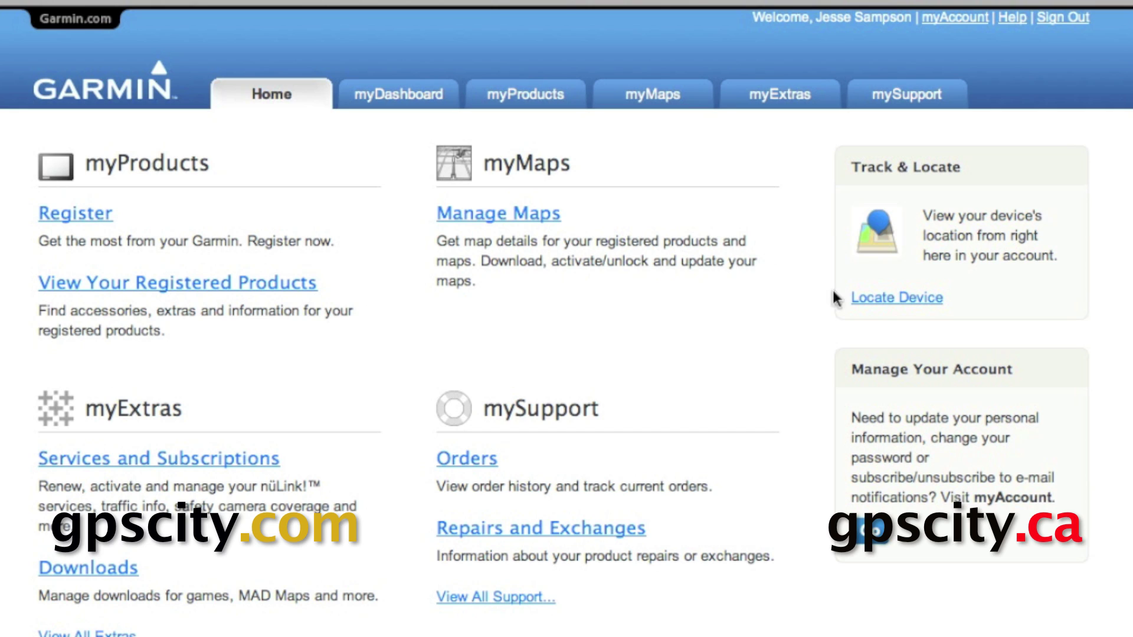
Locate the GPS City Canada device on the map and show its details near a Calgary address.
{"action": "left_click", "coordinate": [919, 300]}
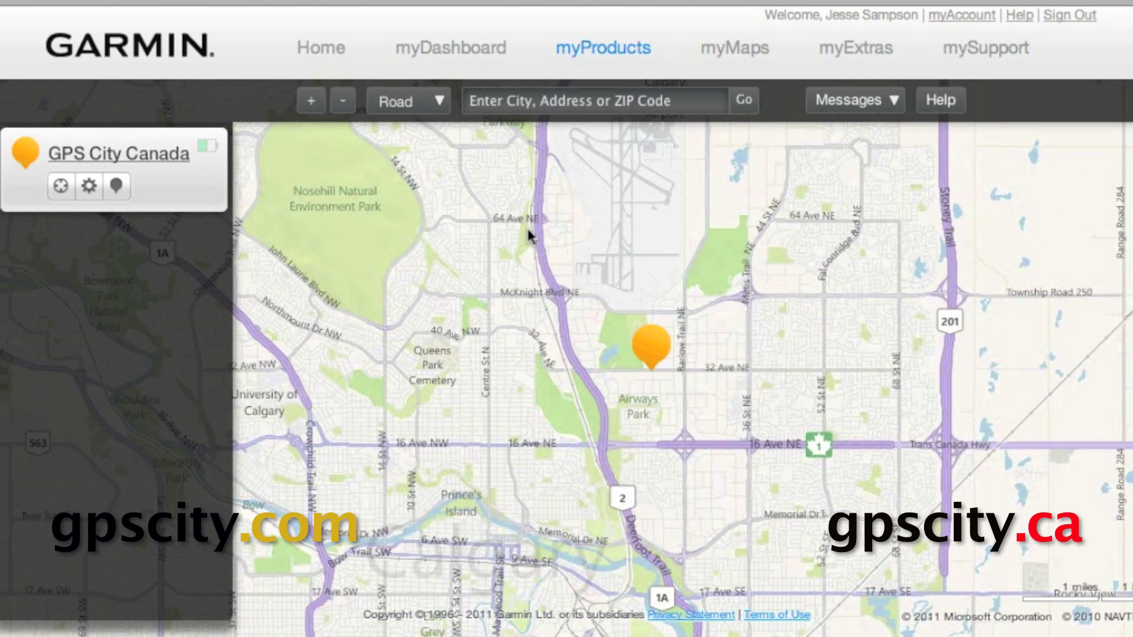
{"action": "left_click", "coordinate": [122, 155]}
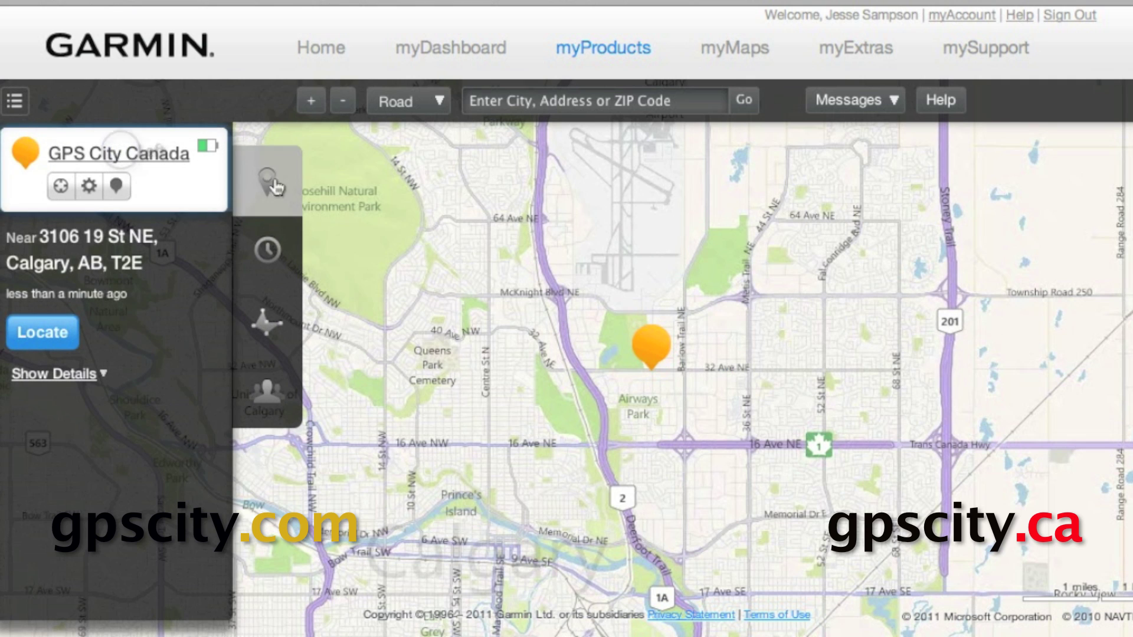
Create a new geofence for the device named 'GPS City'.
{"action": "left_click", "coordinate": [271, 340]}
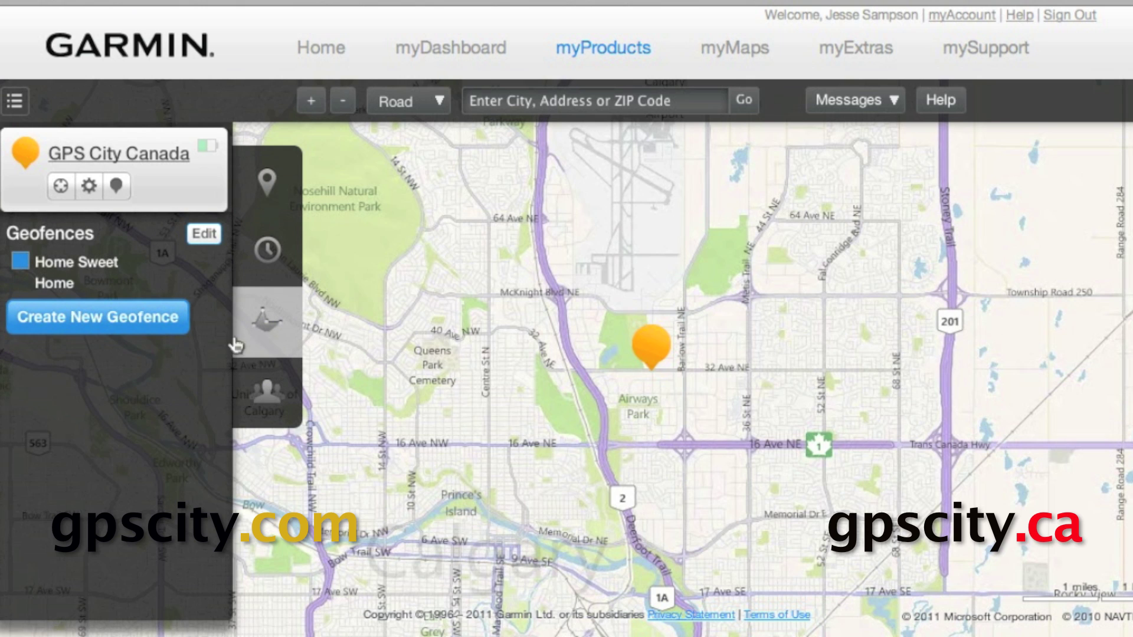
{"action": "left_click", "coordinate": [91, 332]}
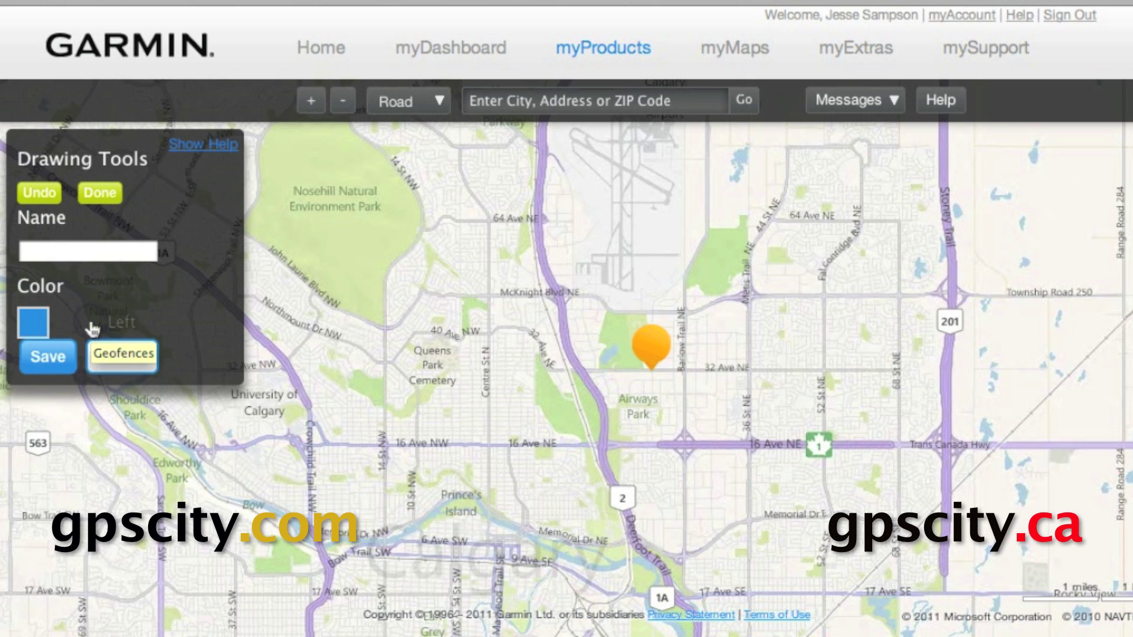
{"action": "left_click", "coordinate": [112, 252]}
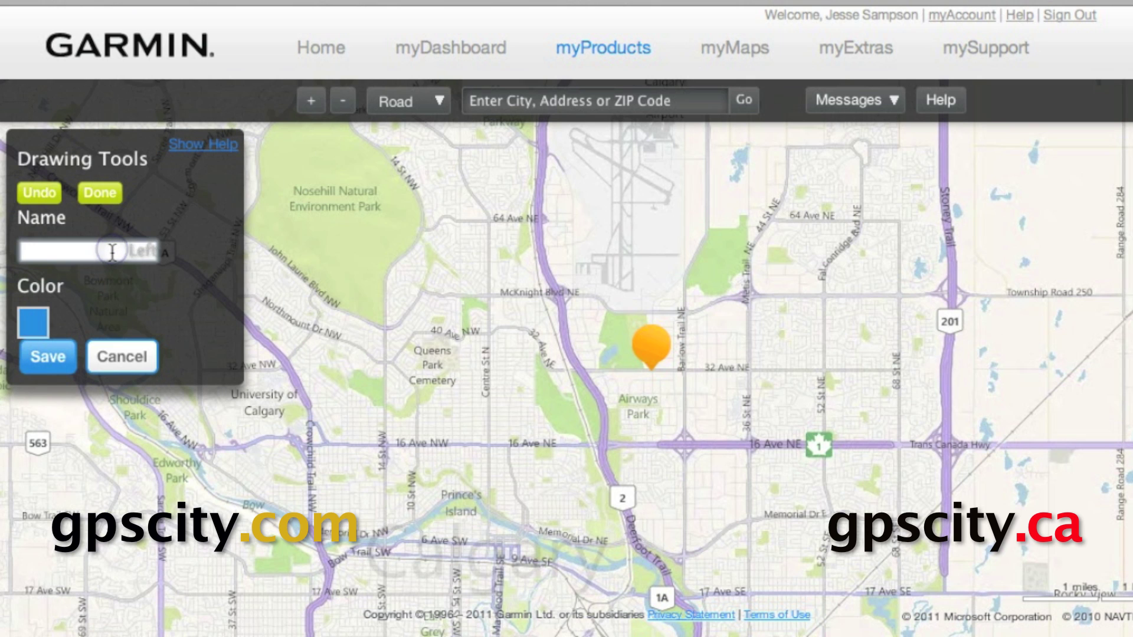
{"action": "type", "text": "GPS City"}
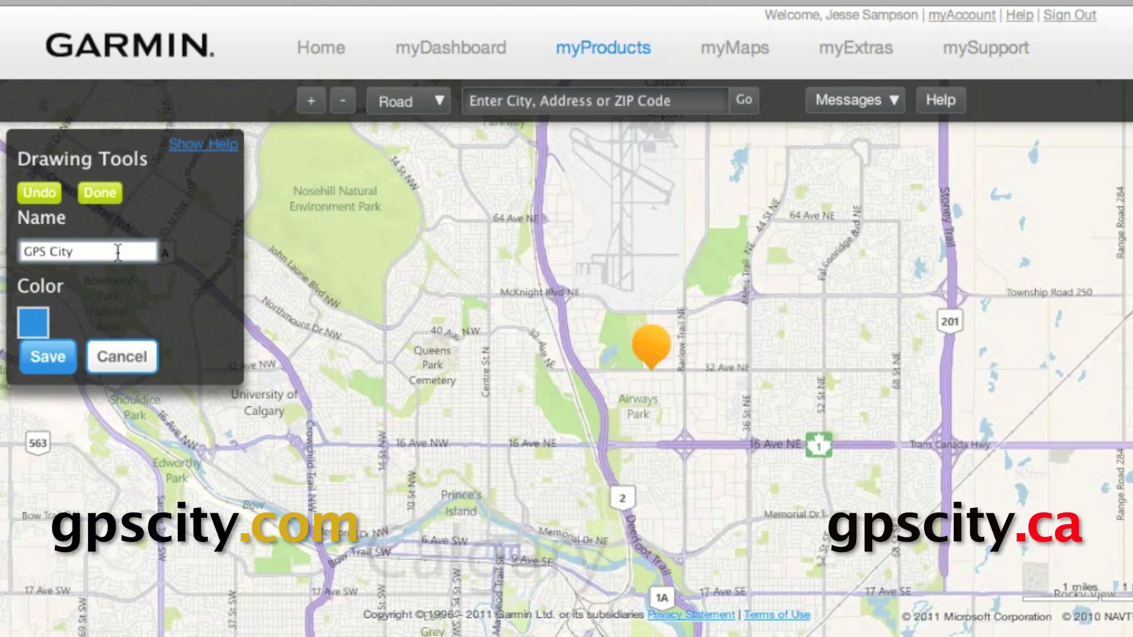
Change the geofence colour from blue to magenta.
{"action": "left_click", "coordinate": [32, 322]}
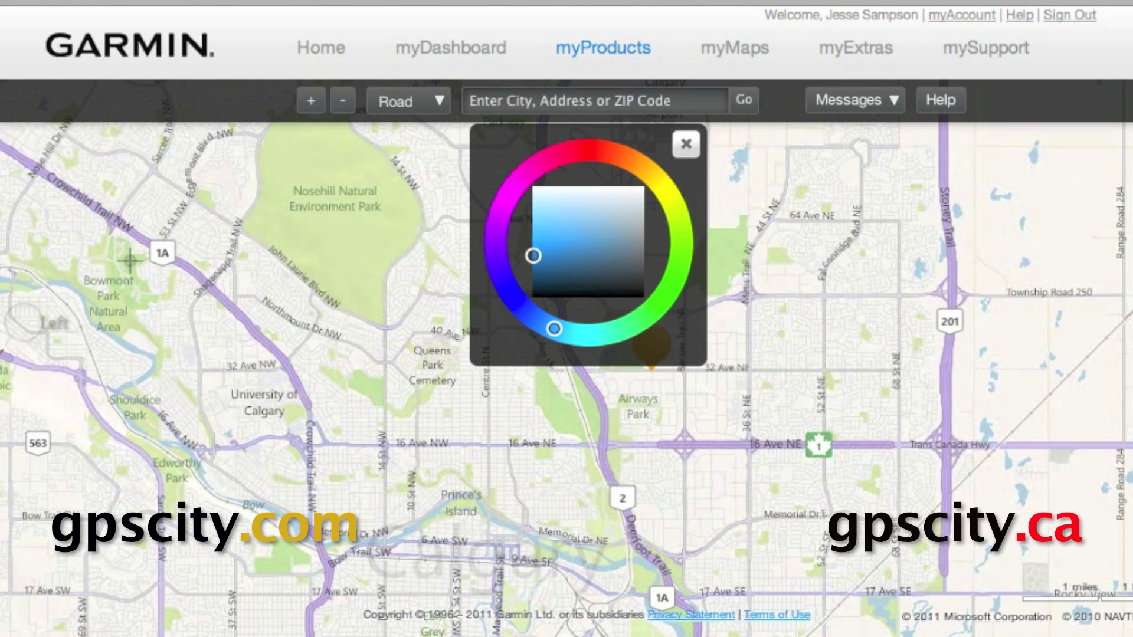
{"action": "left_click", "coordinate": [550, 158]}
{"action": "left_click_drag", "start_coordinate": [571, 234], "coordinate": [560, 256]}
{"action": "left_click", "coordinate": [686, 144]}
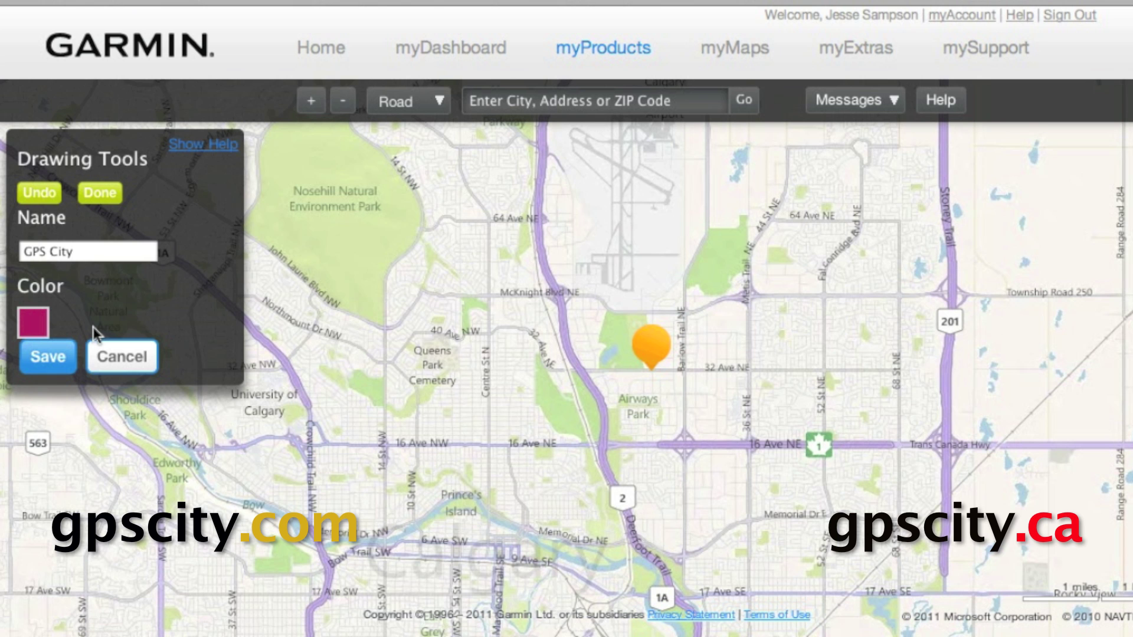
Zoom in on the device marker and place the first two corners below 32 Ave NE near 19 St NE.
{"action": "mouse_move", "coordinate": [649, 372]}
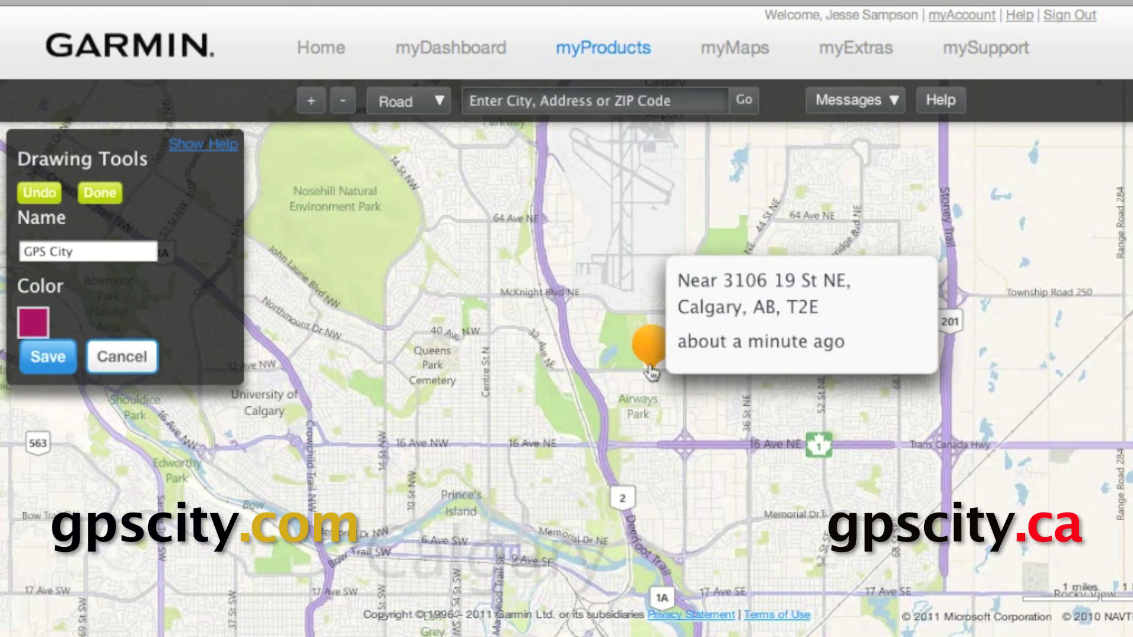
{"action": "scroll", "coordinate": [652, 374], "scroll_direction": "up", "scroll_amount": 1}
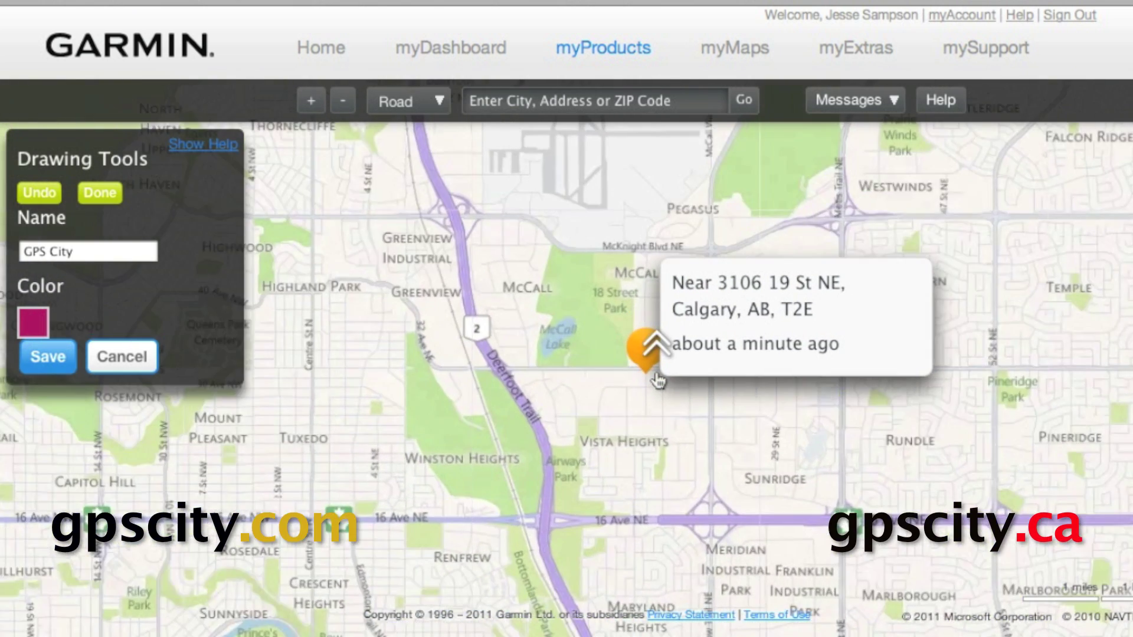
{"action": "scroll", "coordinate": [657, 380], "scroll_direction": "up", "scroll_amount": 1}
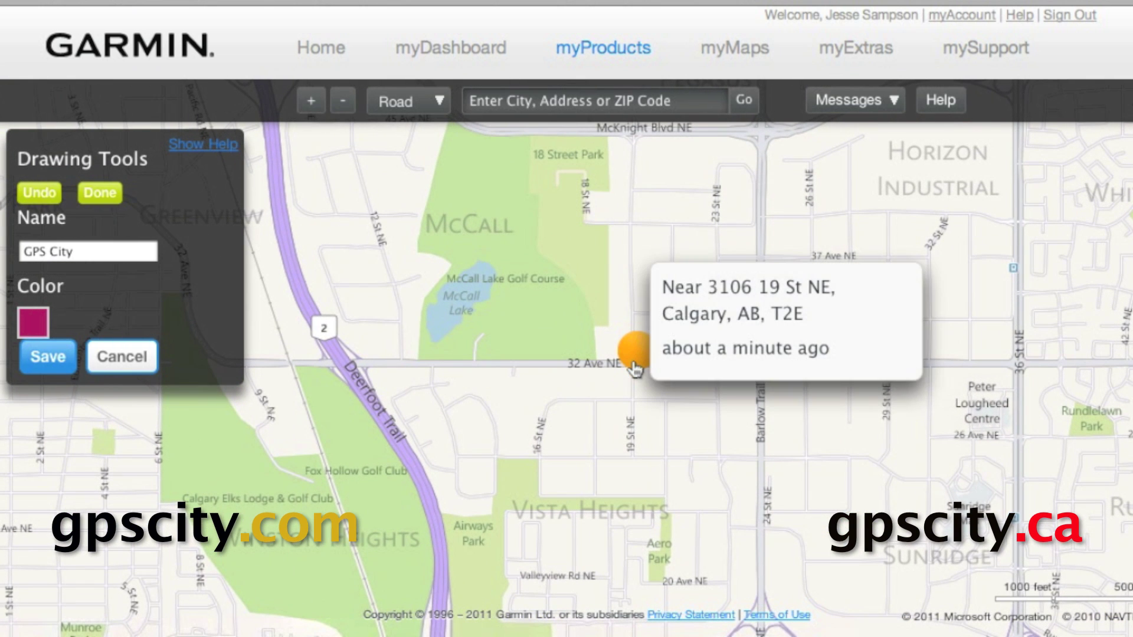
{"action": "scroll", "coordinate": [637, 369], "scroll_direction": "up", "scroll_amount": 2}
{"action": "scroll", "coordinate": [575, 384], "scroll_direction": "down", "scroll_amount": 1}
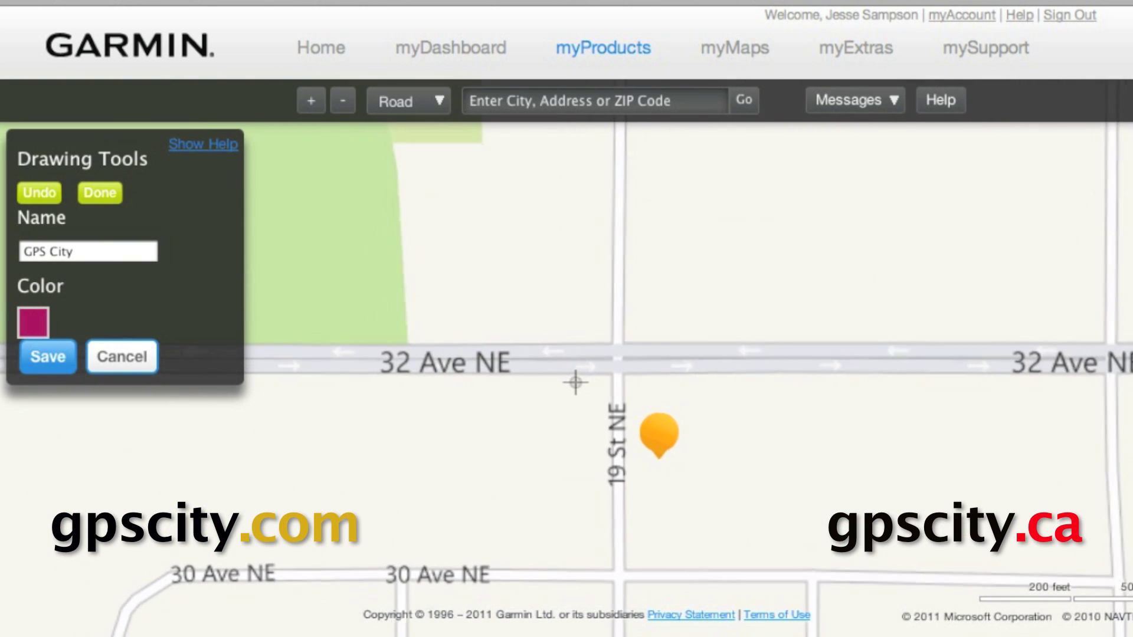
{"action": "scroll", "coordinate": [576, 383], "scroll_direction": "down", "scroll_amount": 2}
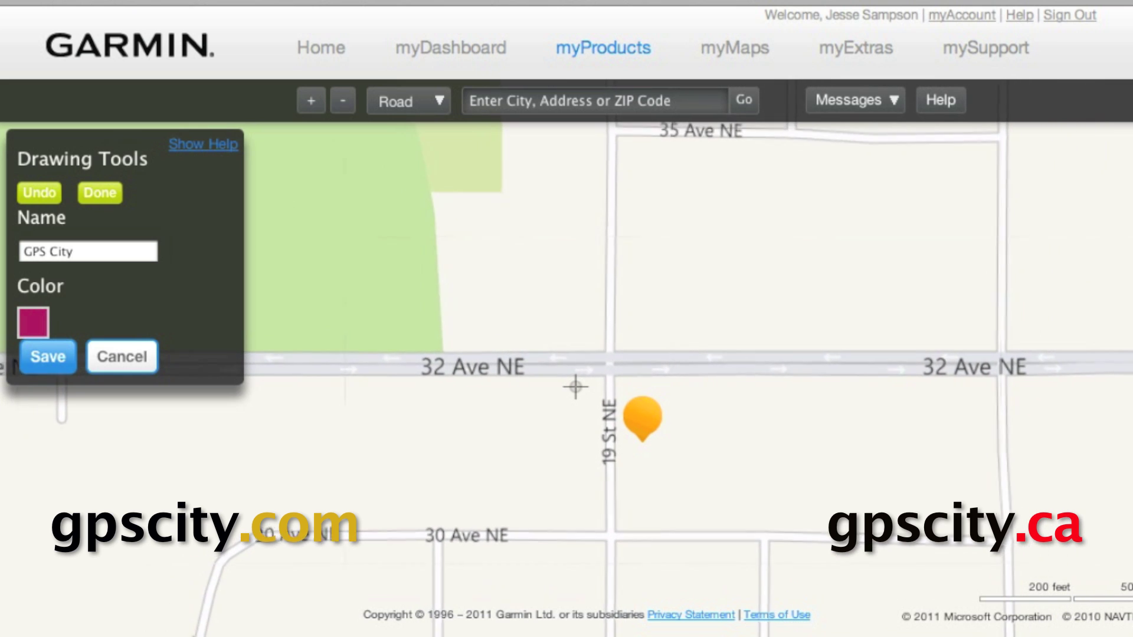
{"action": "scroll", "coordinate": [576, 387], "scroll_direction": "up", "scroll_amount": 1}
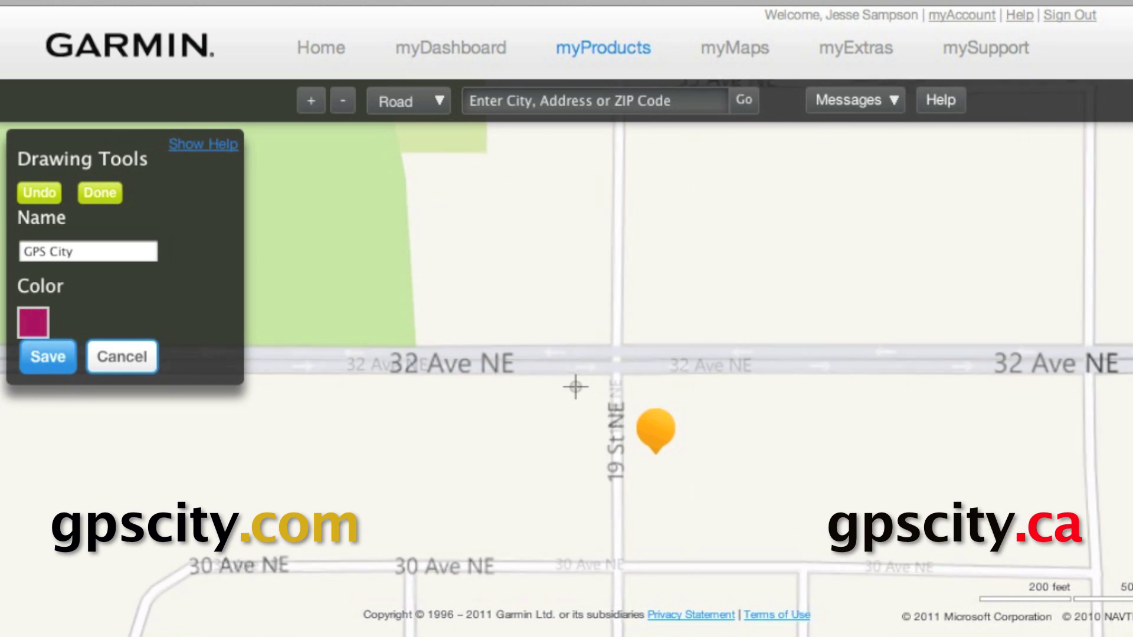
{"action": "scroll", "coordinate": [575, 387], "scroll_direction": "down", "scroll_amount": 2}
{"action": "left_click", "coordinate": [566, 387]}
{"action": "left_click", "coordinate": [563, 477]}
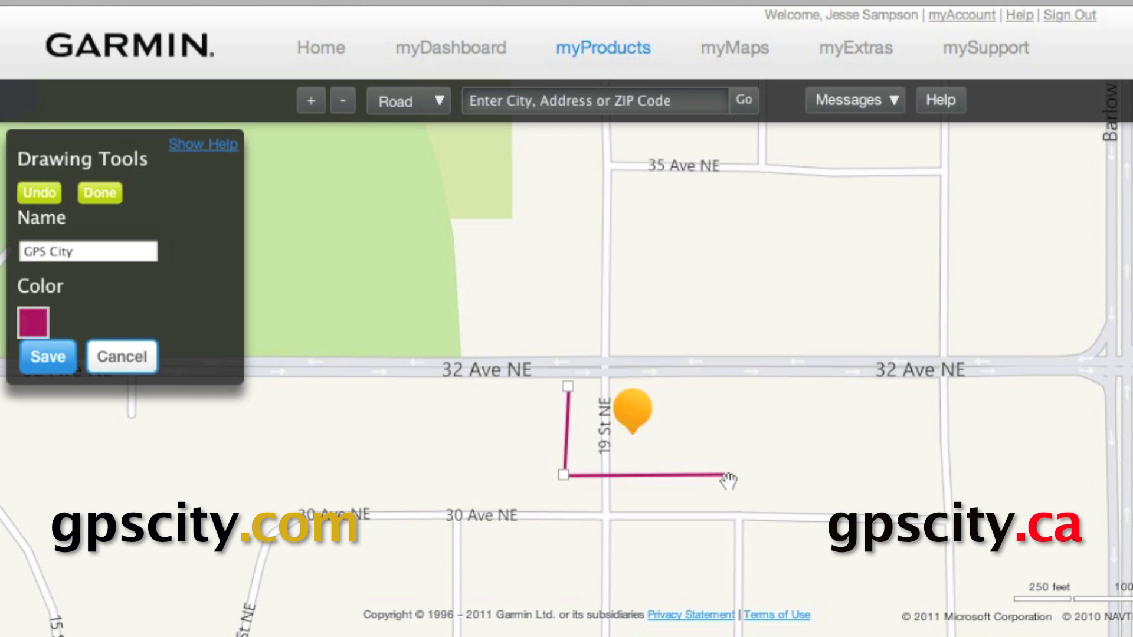
Add four more corners around the marker to close a six-cornered polygon across 32 Ave NE.
{"action": "left_click", "coordinate": [724, 475]}
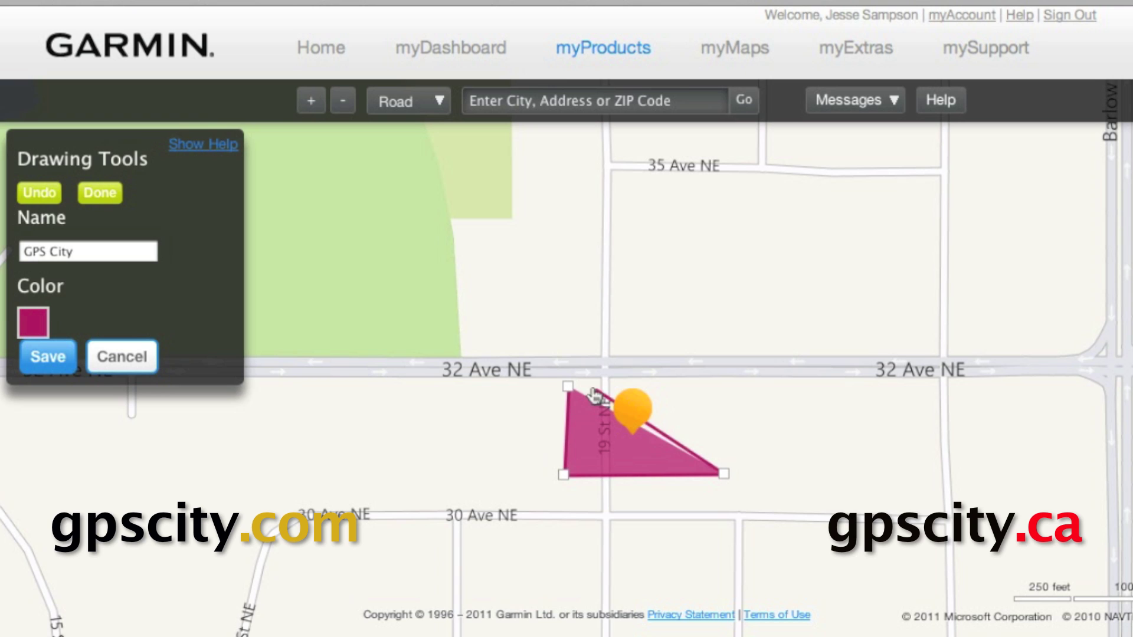
{"action": "left_click", "coordinate": [714, 371]}
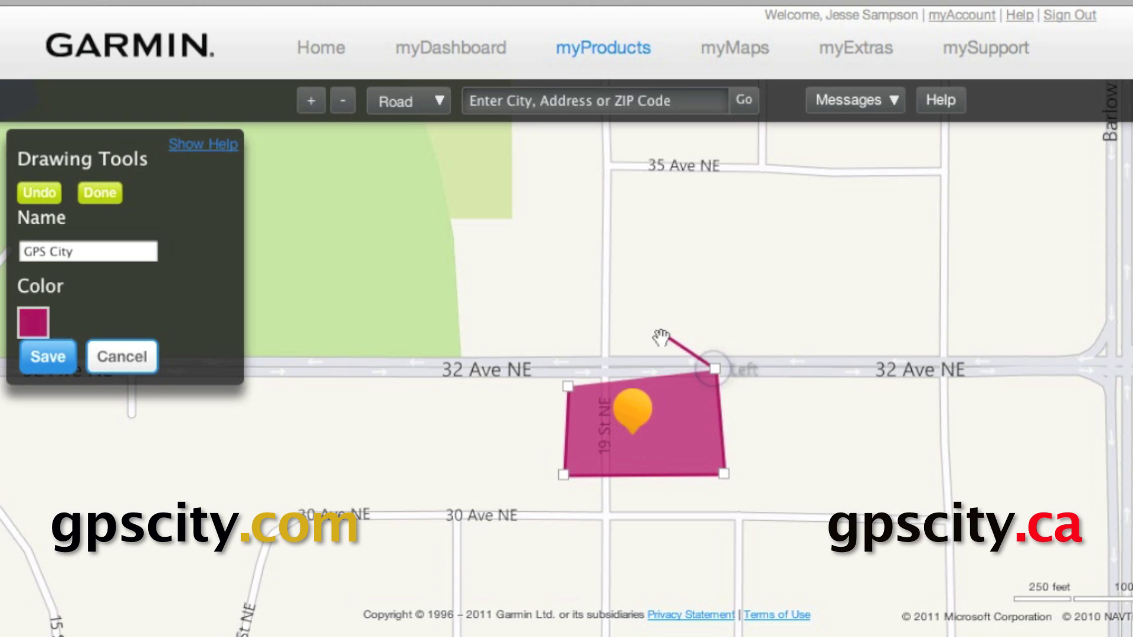
{"action": "left_click", "coordinate": [646, 324]}
{"action": "left_click", "coordinate": [570, 320]}
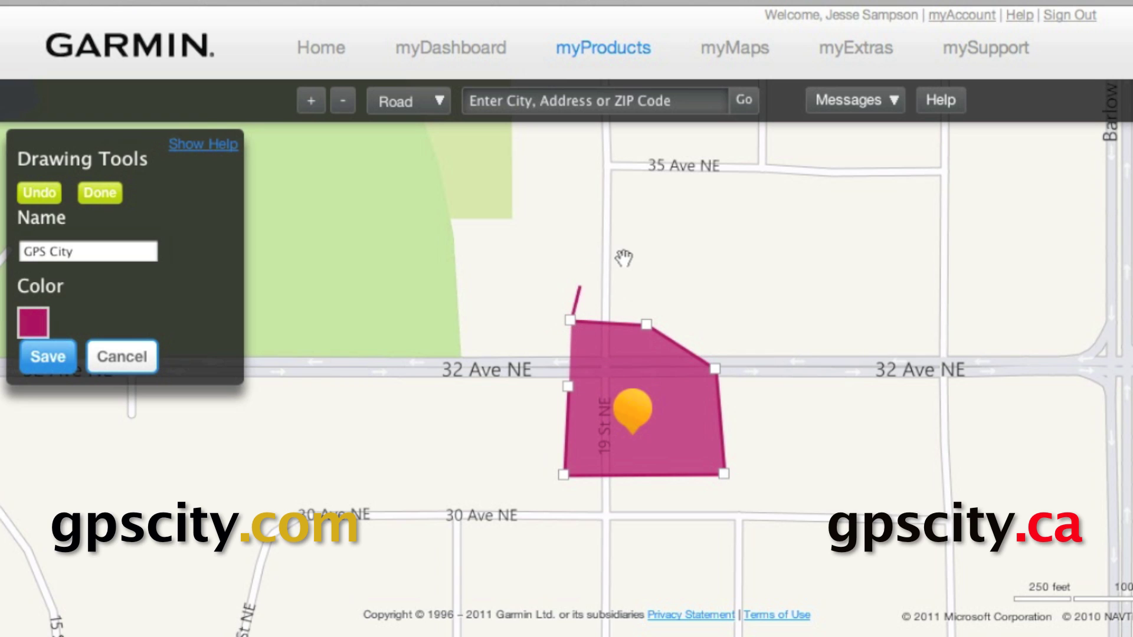
{"action": "left_click", "coordinate": [100, 200]}
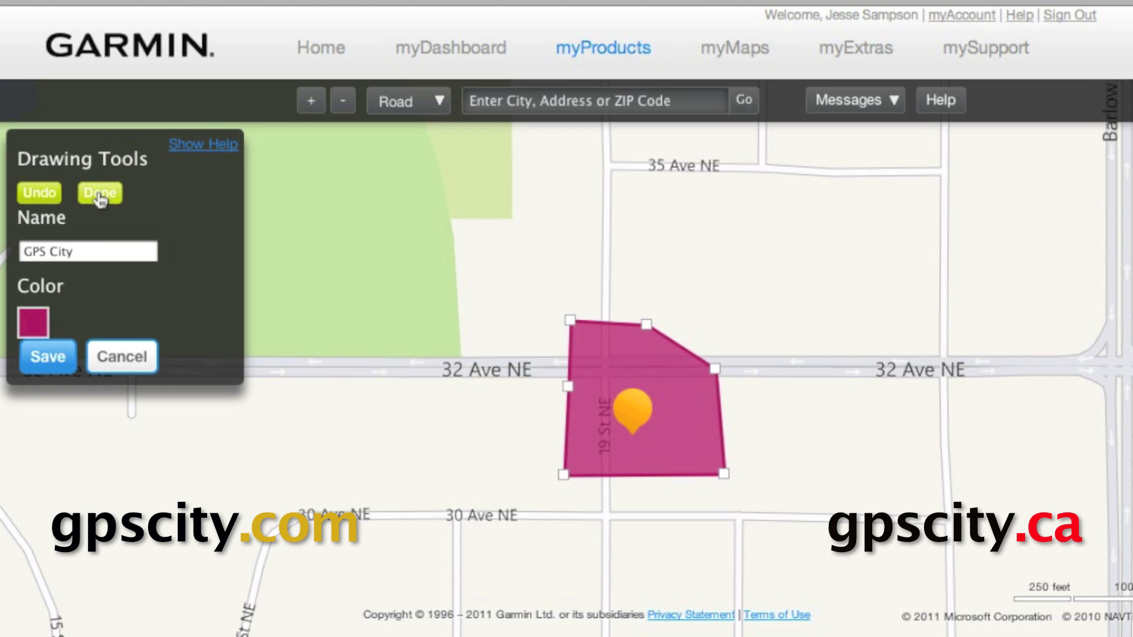
Save the GPS City geofence, then review and save its exit-alert notification preferences.
{"action": "left_click", "coordinate": [70, 361]}
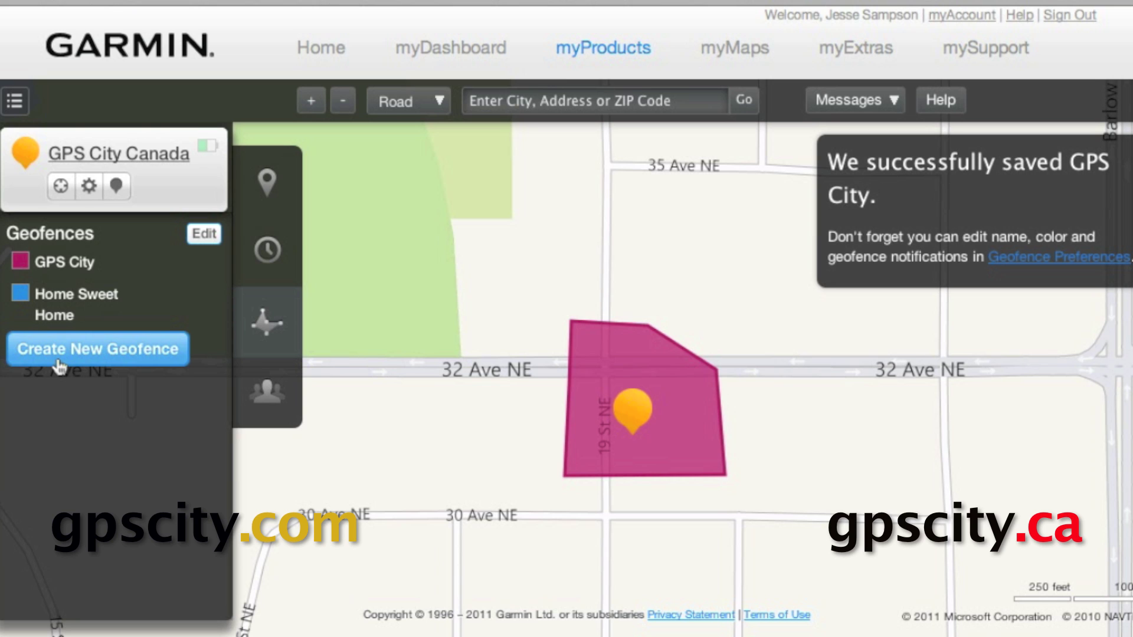
{"action": "left_click", "coordinate": [204, 234]}
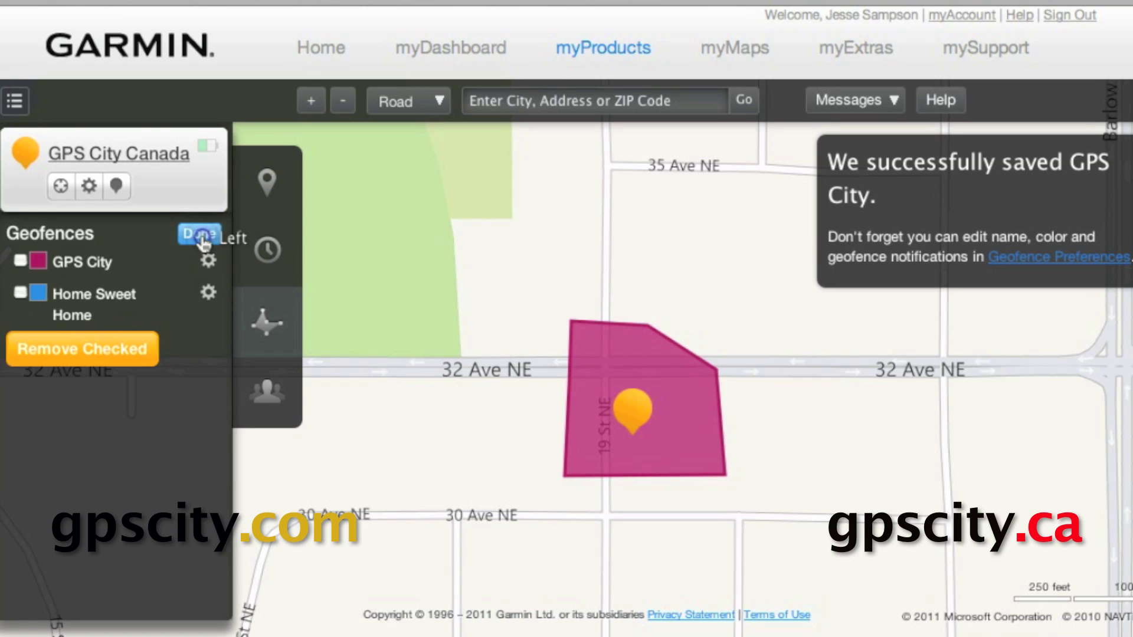
{"action": "left_click", "coordinate": [208, 264]}
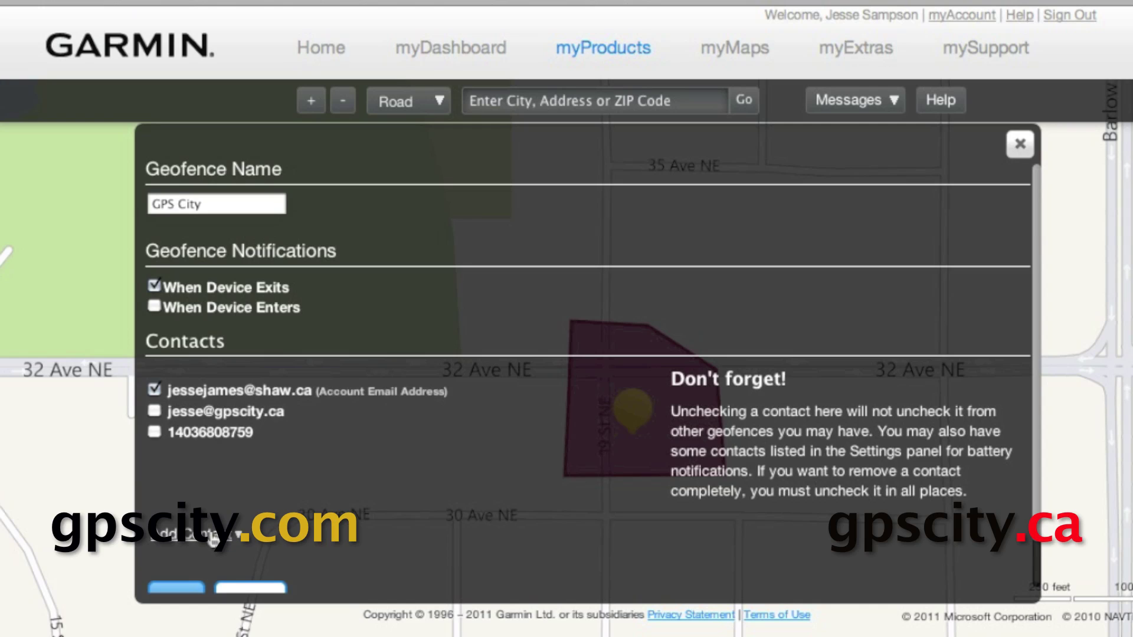
{"action": "left_click", "coordinate": [176, 588]}
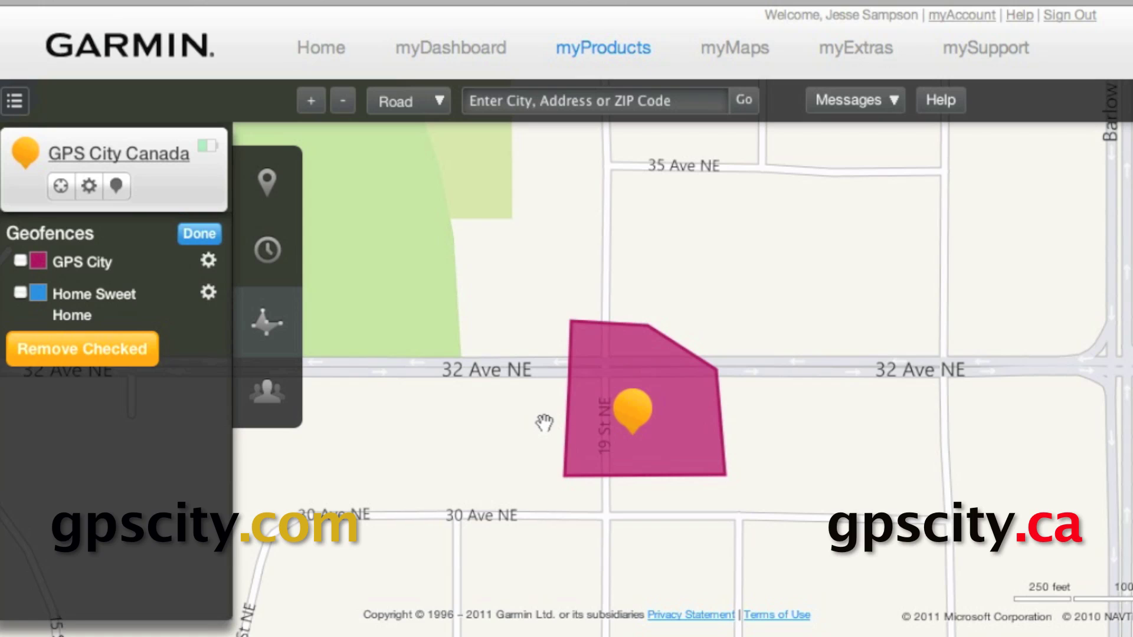
Check GPS City in the geofence list and confirm its removal, leaving Home Sweet Home.
{"action": "left_click", "coordinate": [198, 236]}
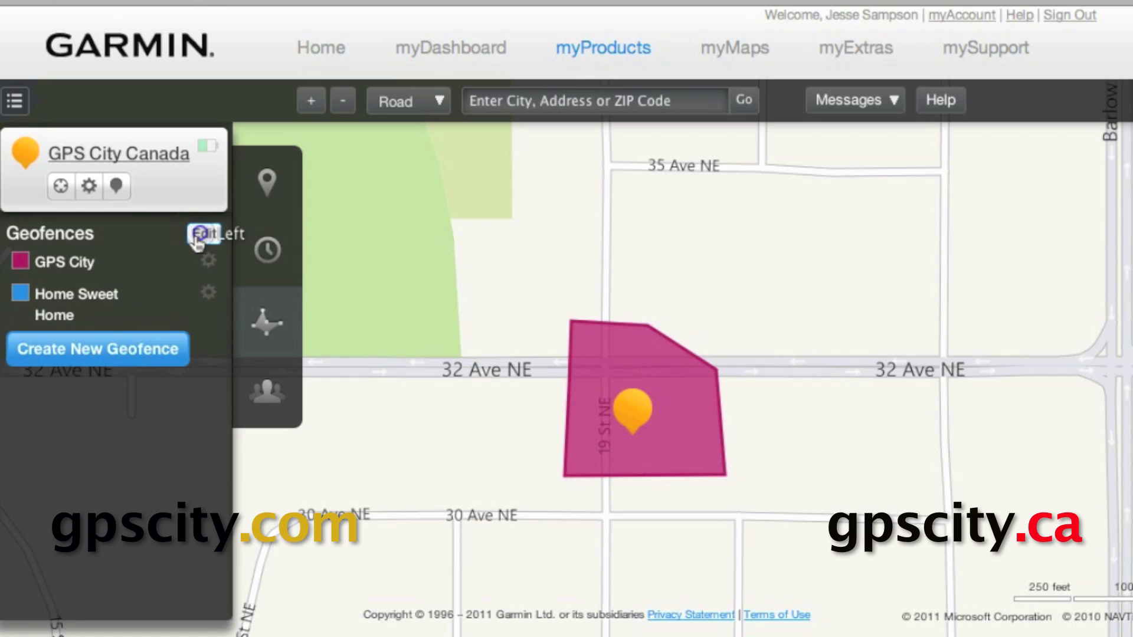
{"action": "left_click", "coordinate": [198, 235]}
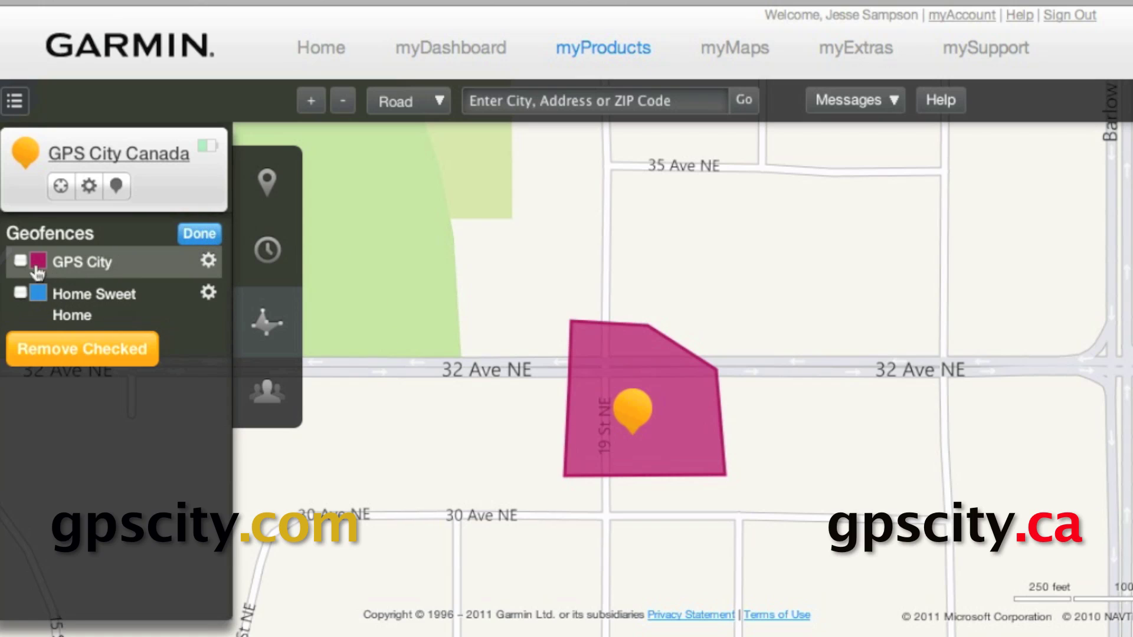
{"action": "left_click", "coordinate": [20, 261]}
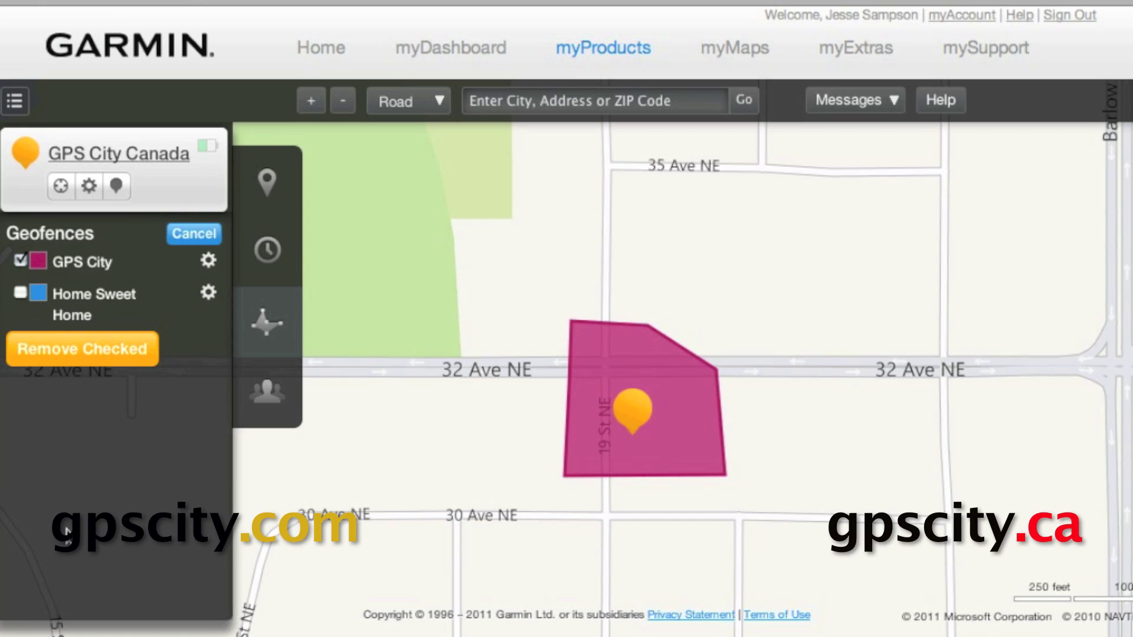
{"action": "left_click", "coordinate": [103, 354]}
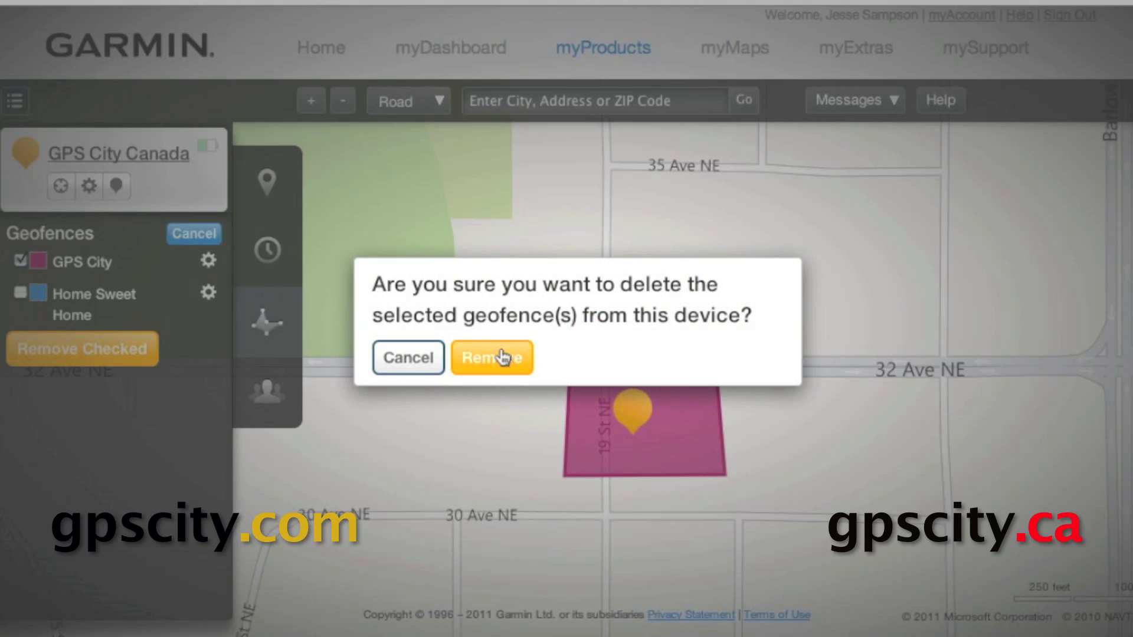
{"action": "left_click", "coordinate": [502, 357]}
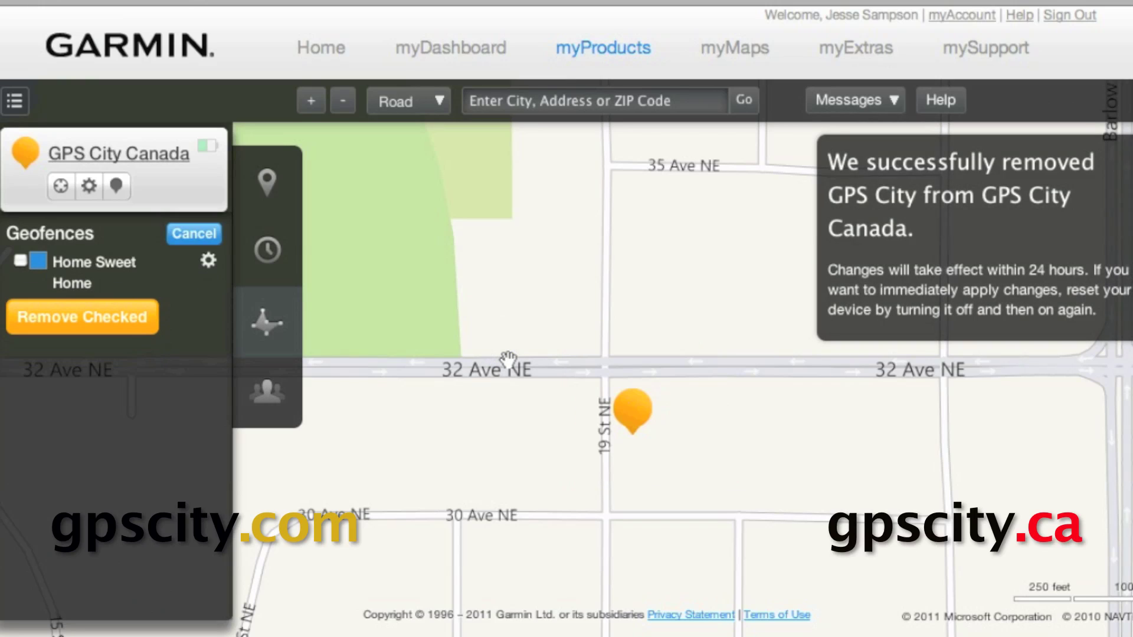